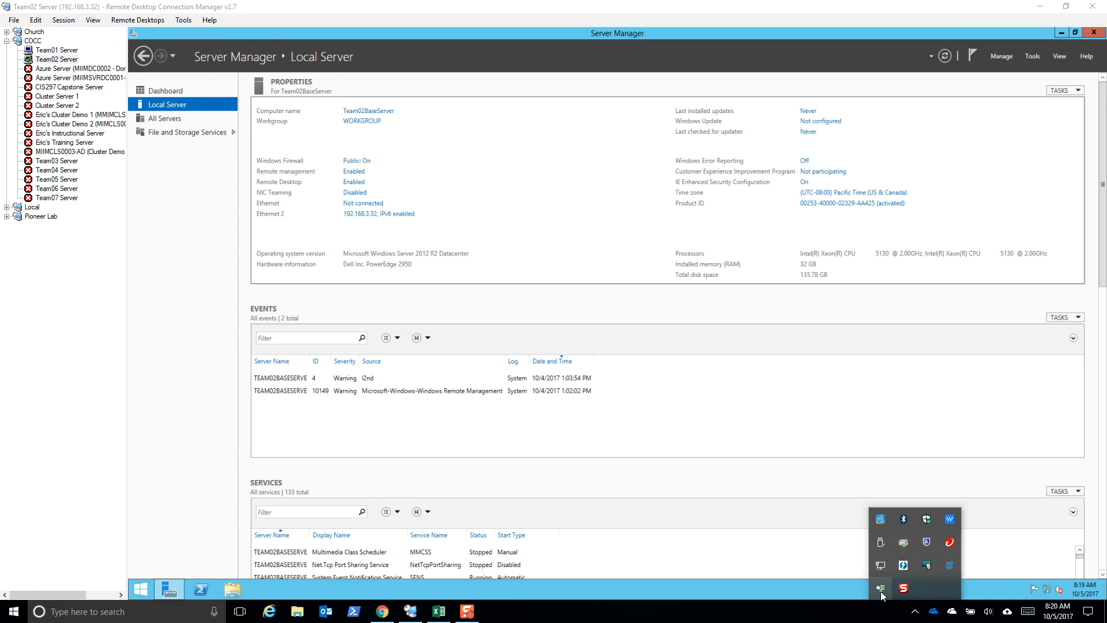
Search the local computer's apps for Remote Desktop Connection Manager using "remo"
mouse_move(881, 597)
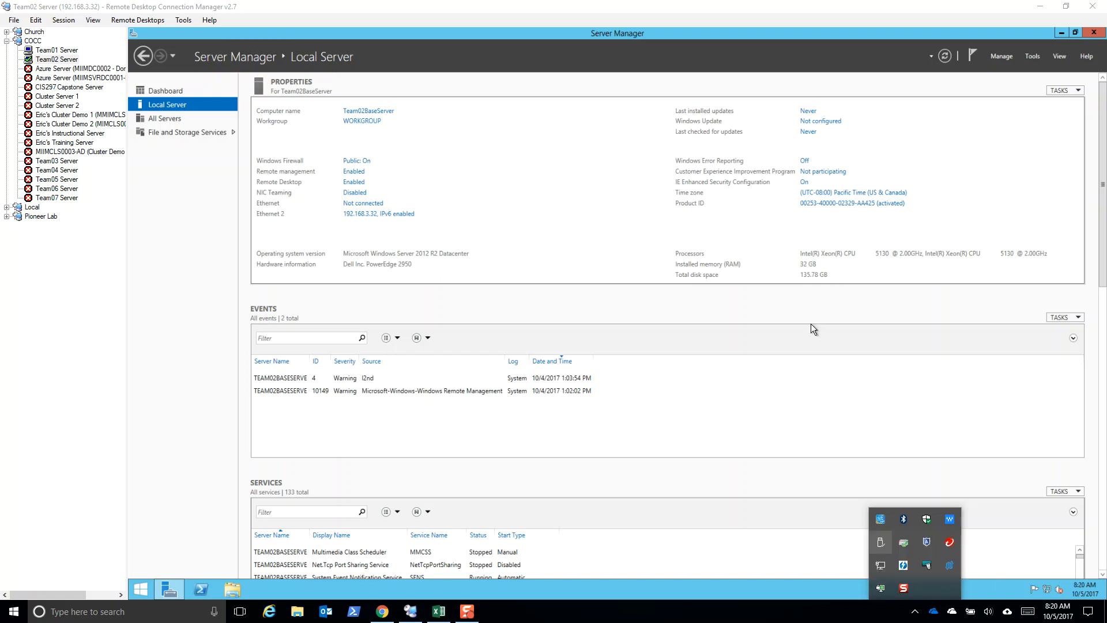
left_click(144, 615)
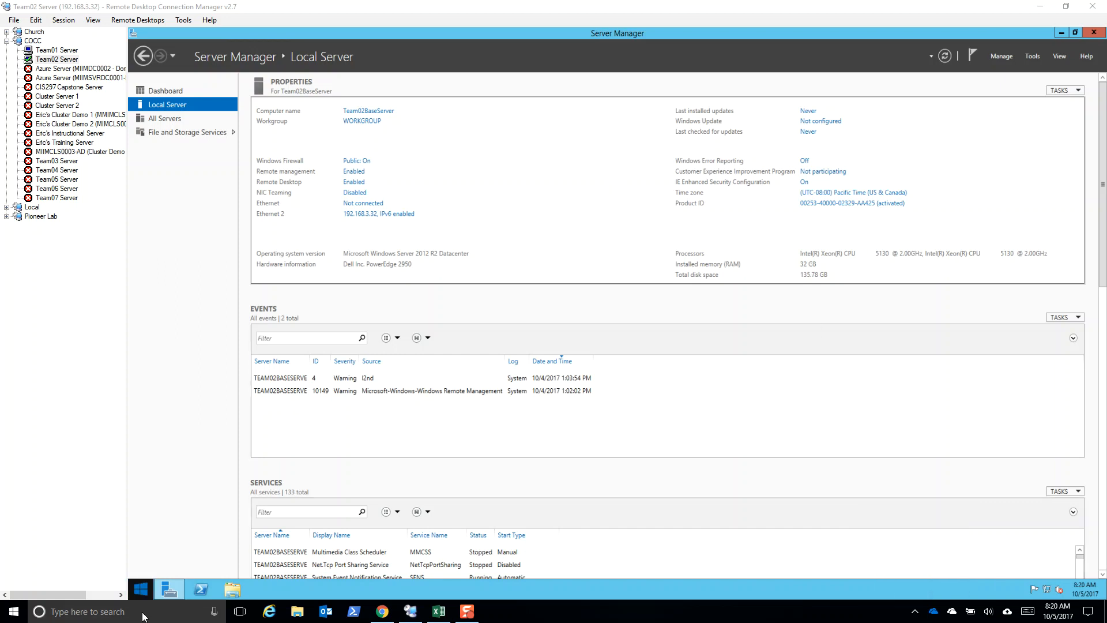
type("remo")
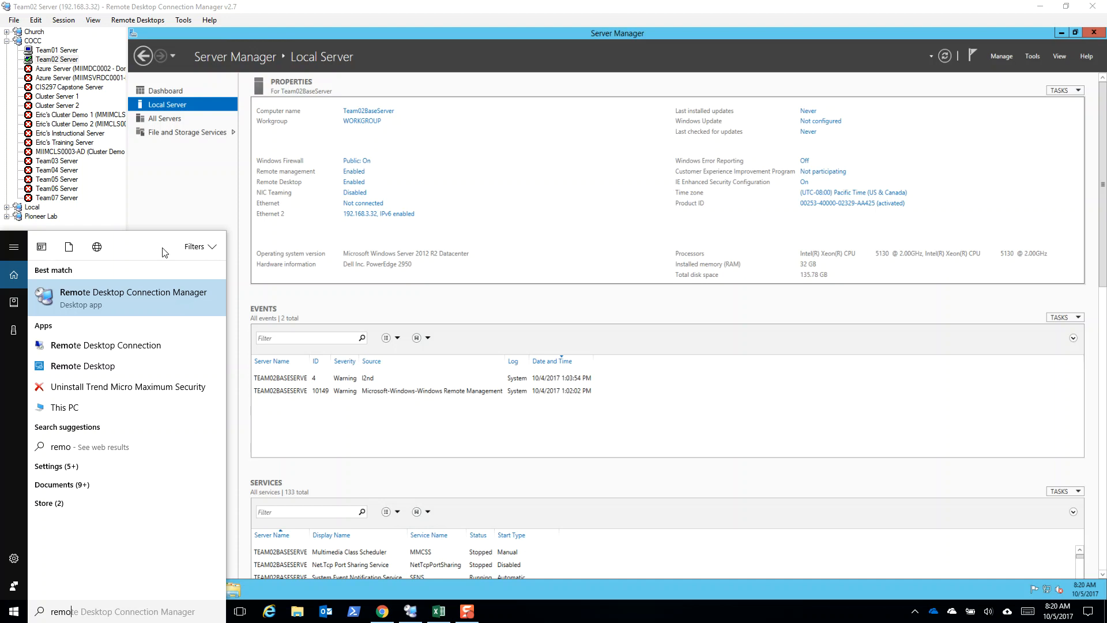
Review the remote desktop size and display scaling options in the Team01 Server properties, and dismiss the security report notification
right_click(58, 58)
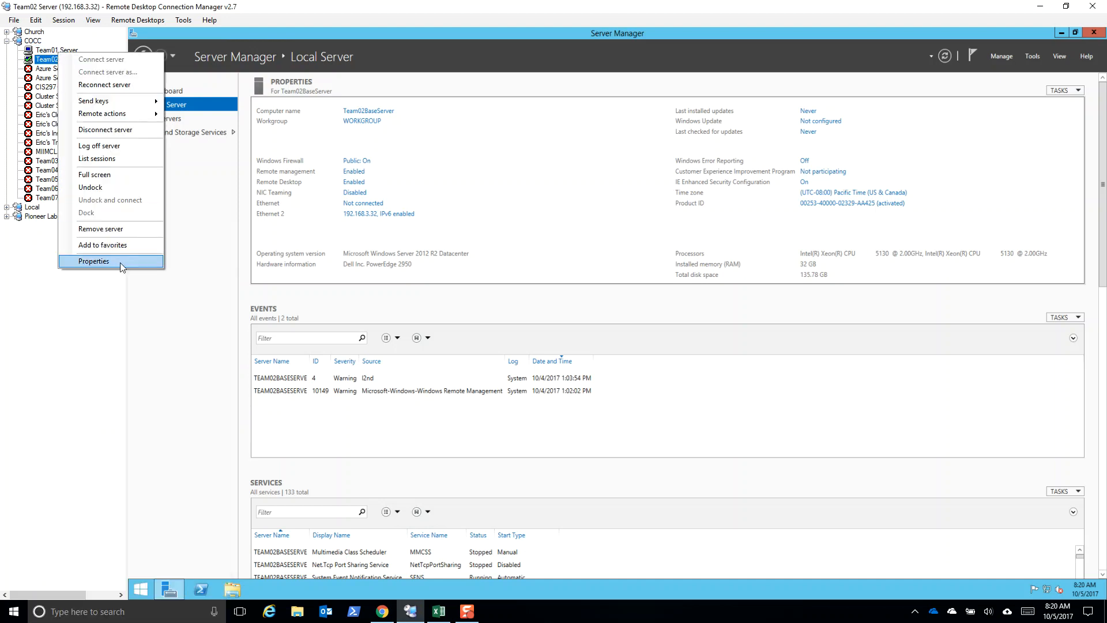
left_click(121, 263)
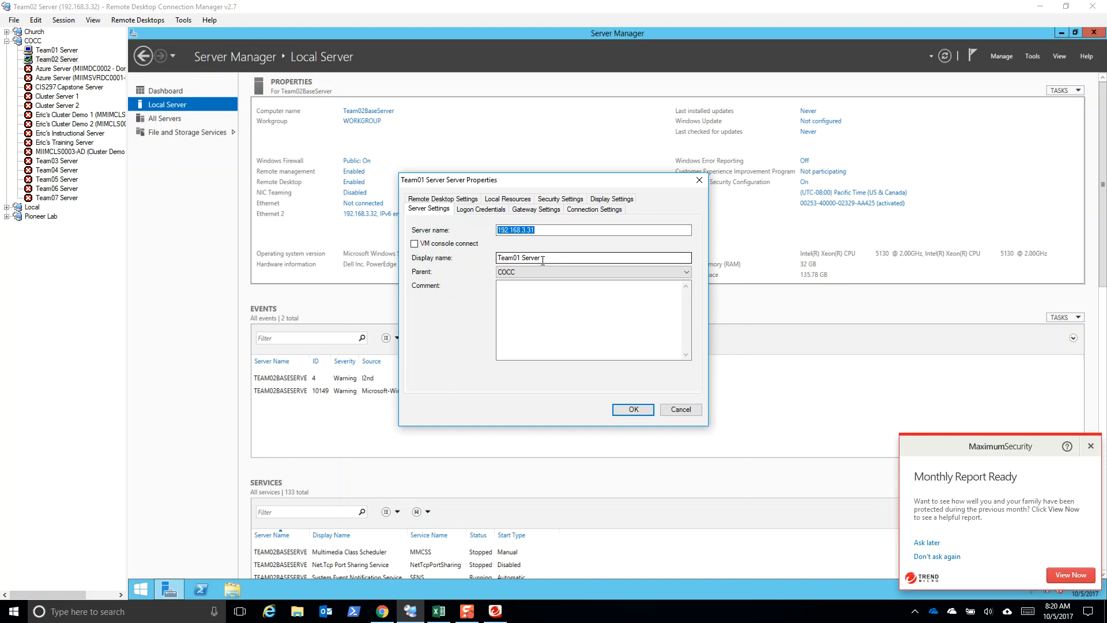
left_click(1088, 447)
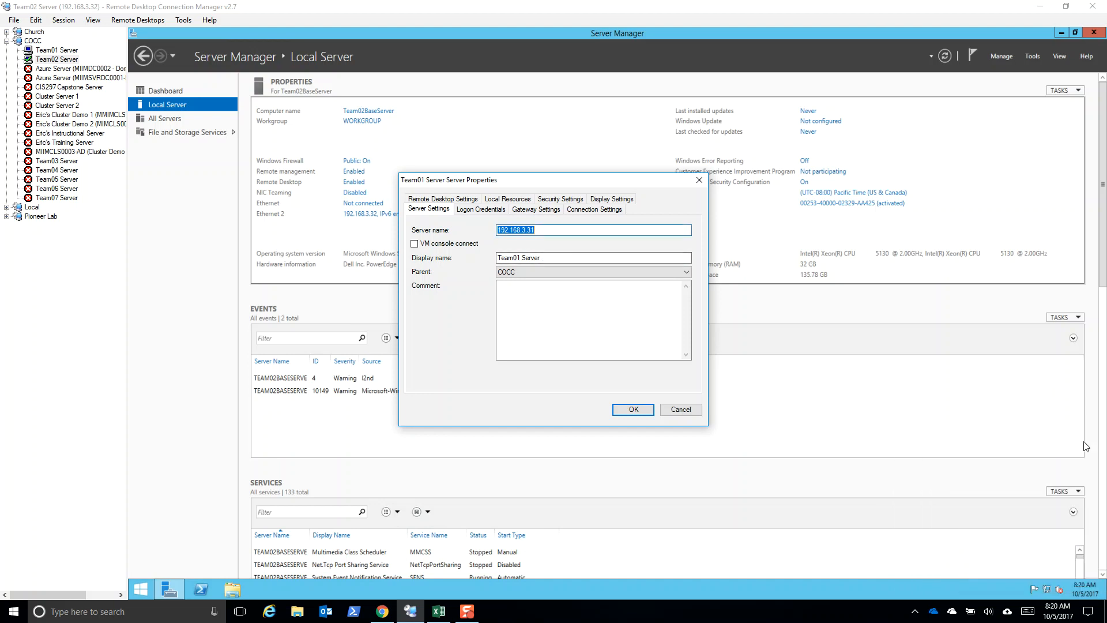
left_click(450, 199)
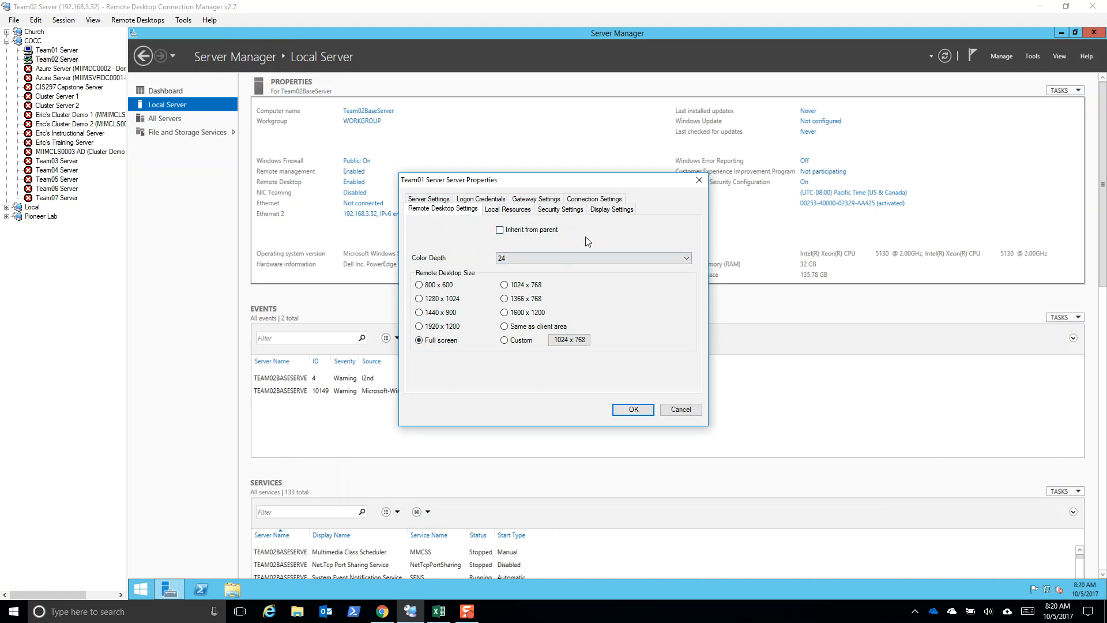
left_click(620, 213)
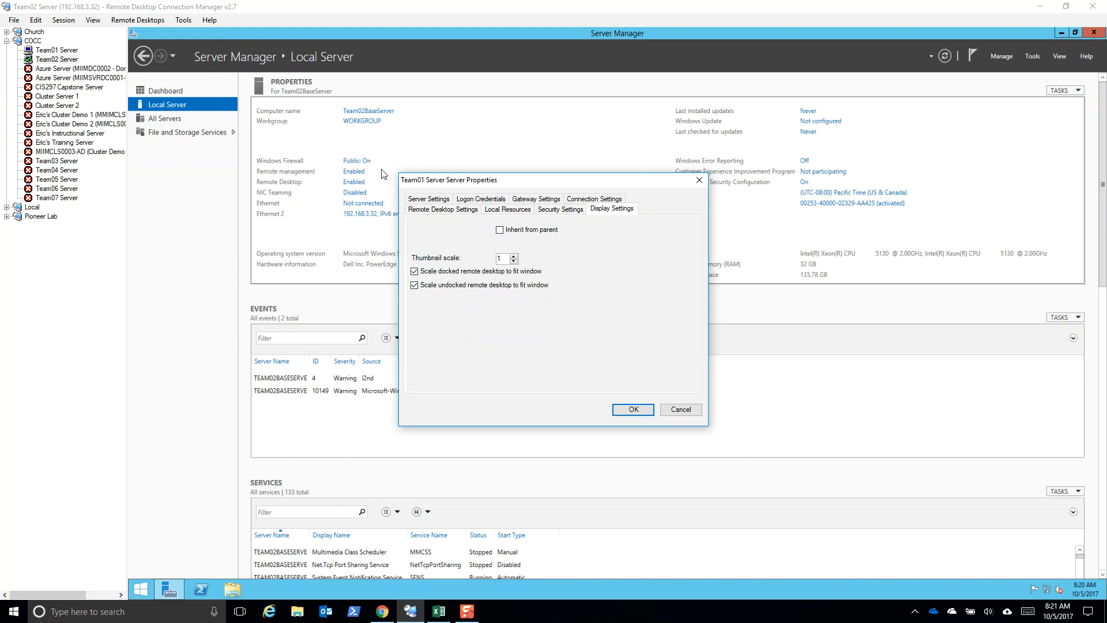
left_click(634, 410)
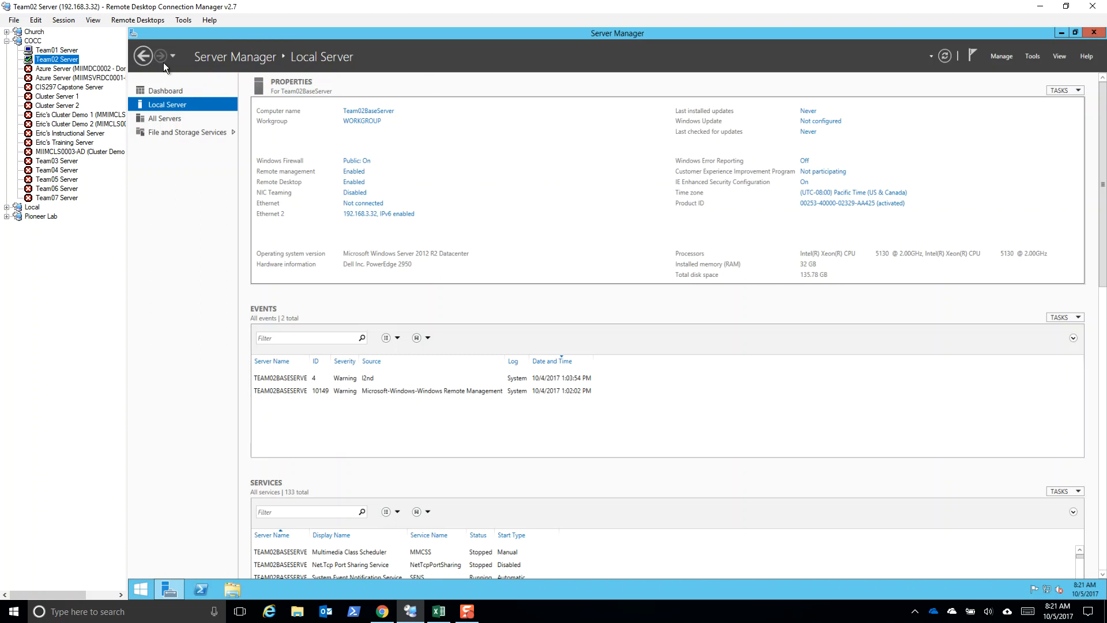
Visit the Team01 Server session, return to Team02 Server, and view its Windows Update page before closing it
left_click(57, 50)
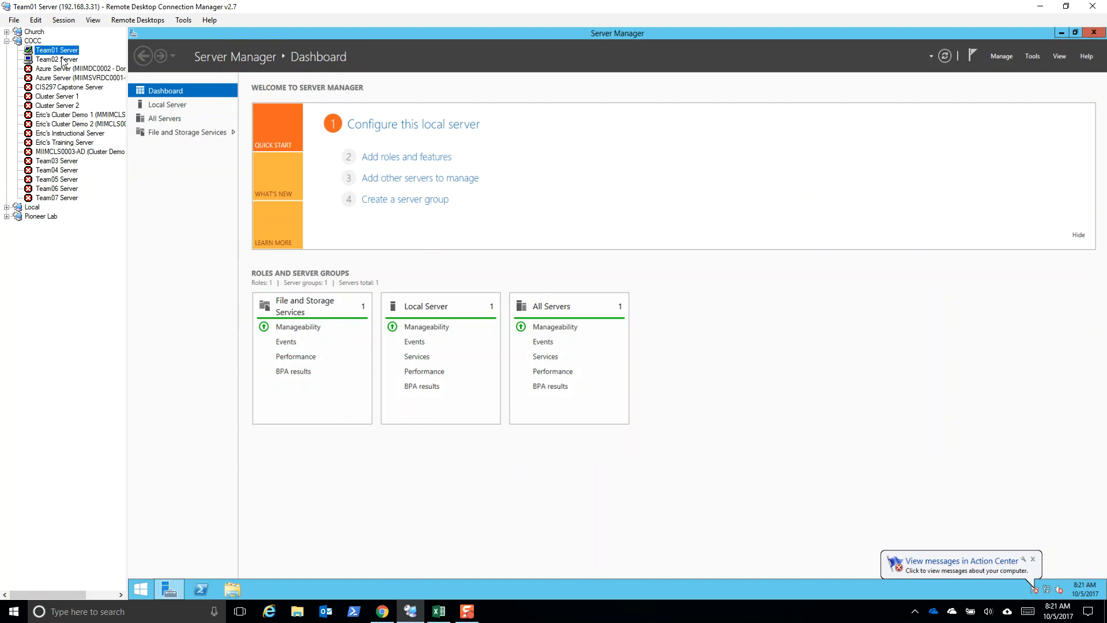
left_click(60, 59)
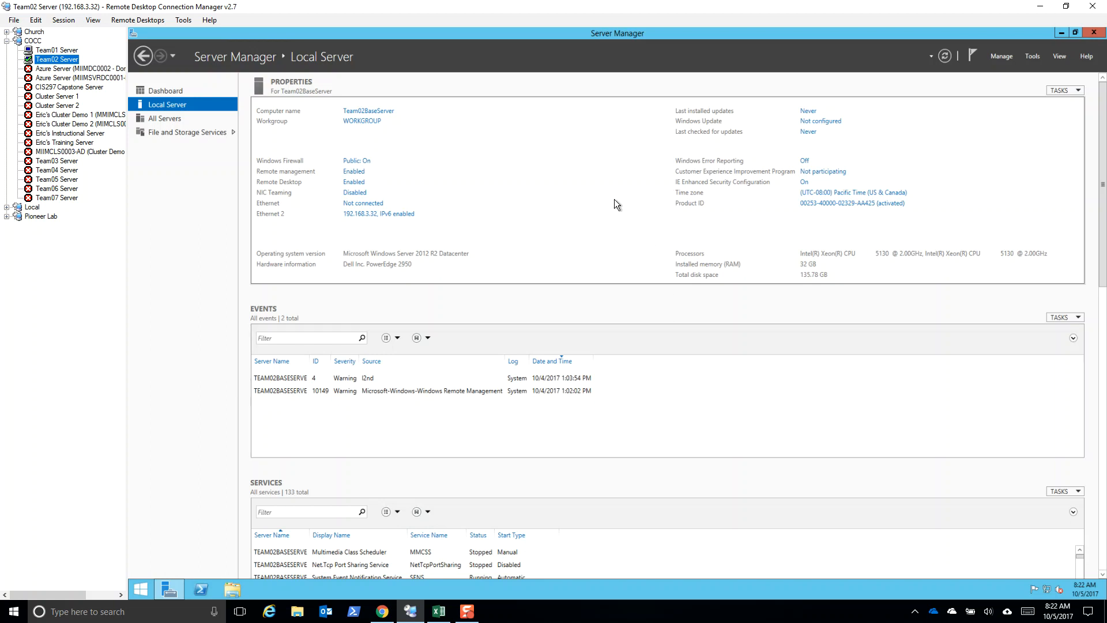
left_click(832, 122)
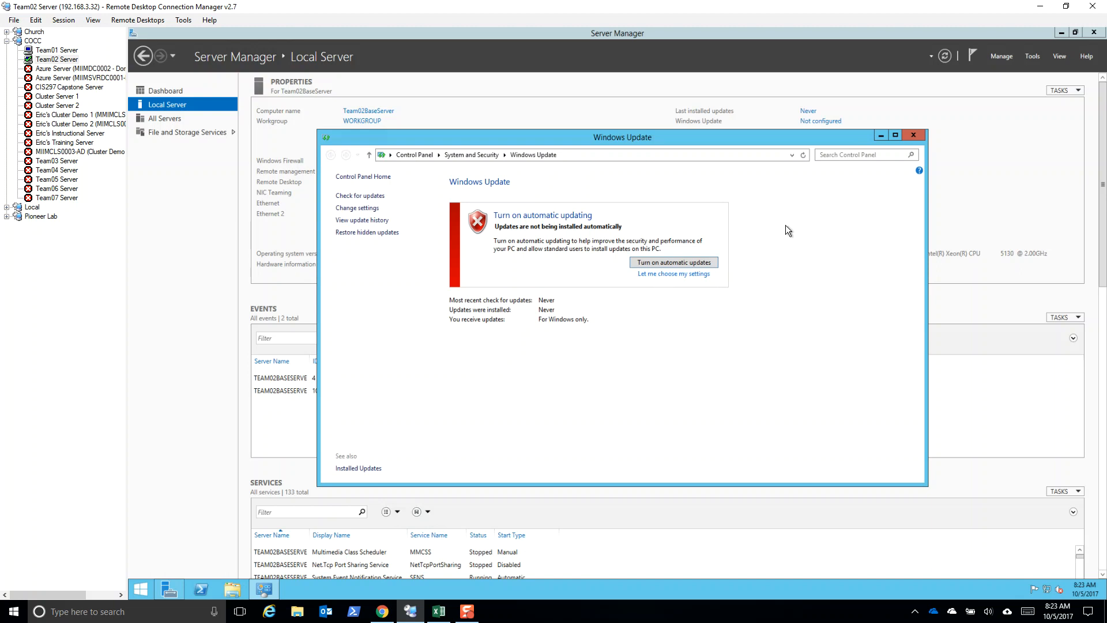
left_click(913, 135)
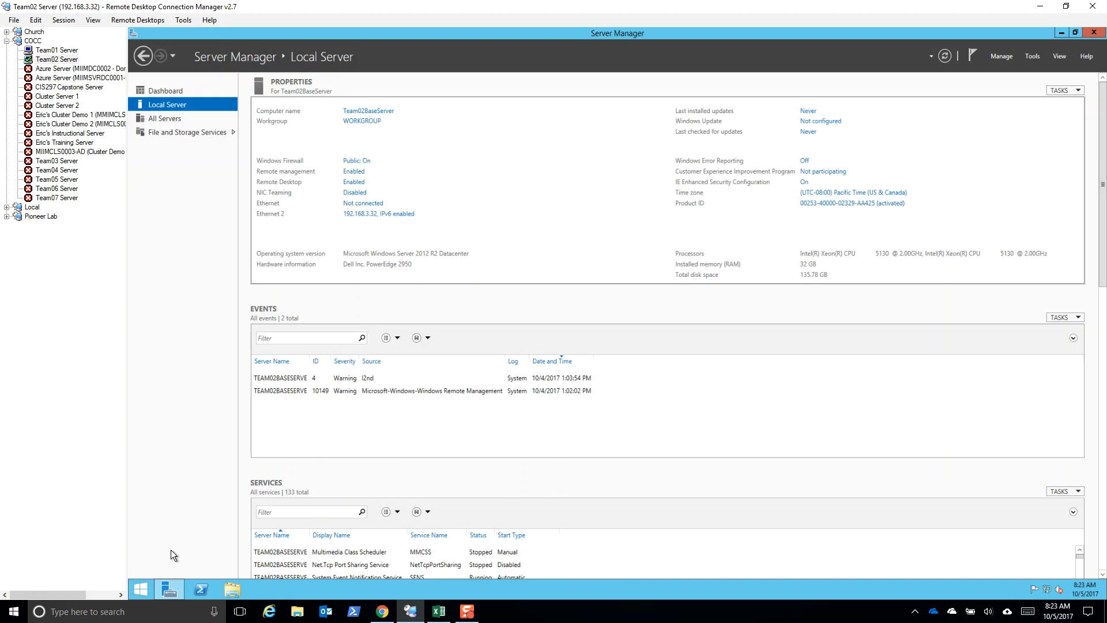
Open Disk Management on Team02 Server through a search for "disk" and cancel initializing Disk 1 and Disk 2
left_click(141, 589)
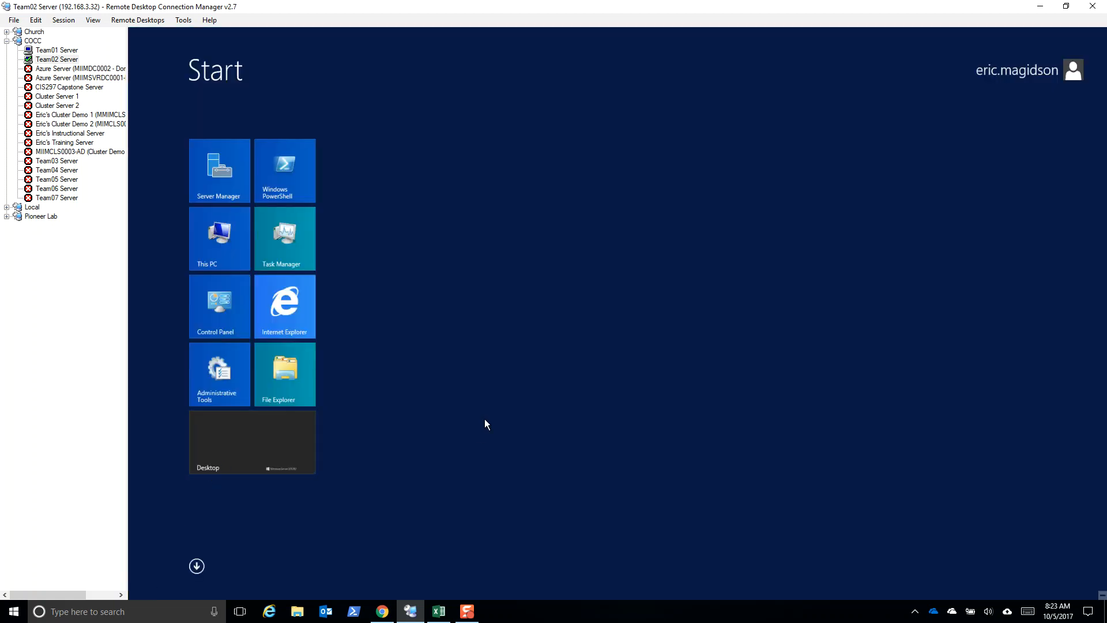
type("disk partitions")
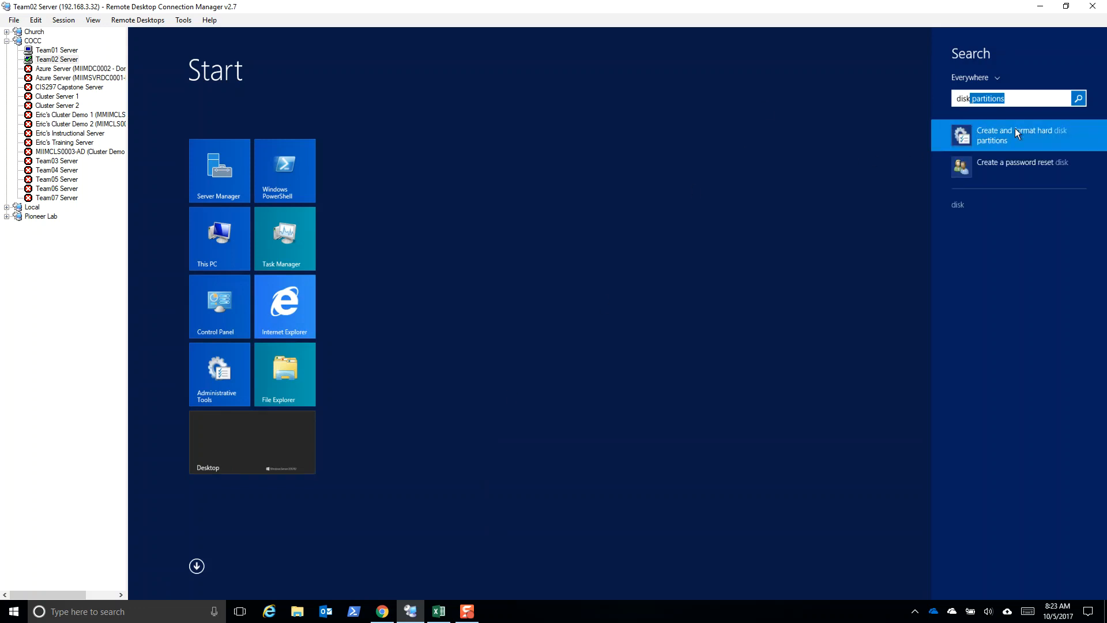
left_click(1012, 132)
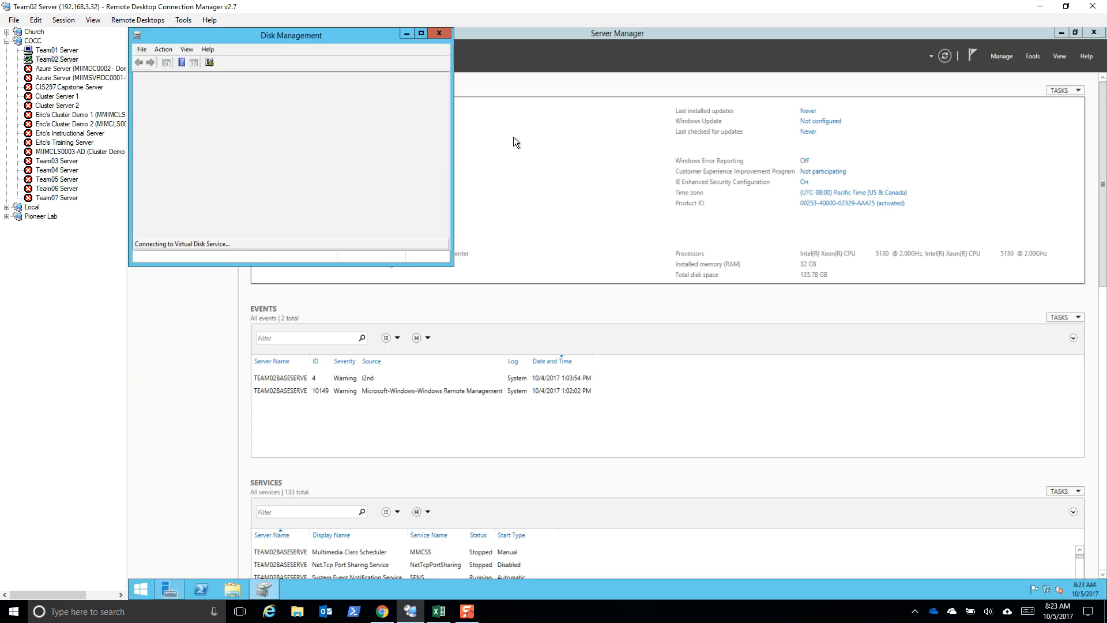
left_click_drag(250, 32, 451, 125)
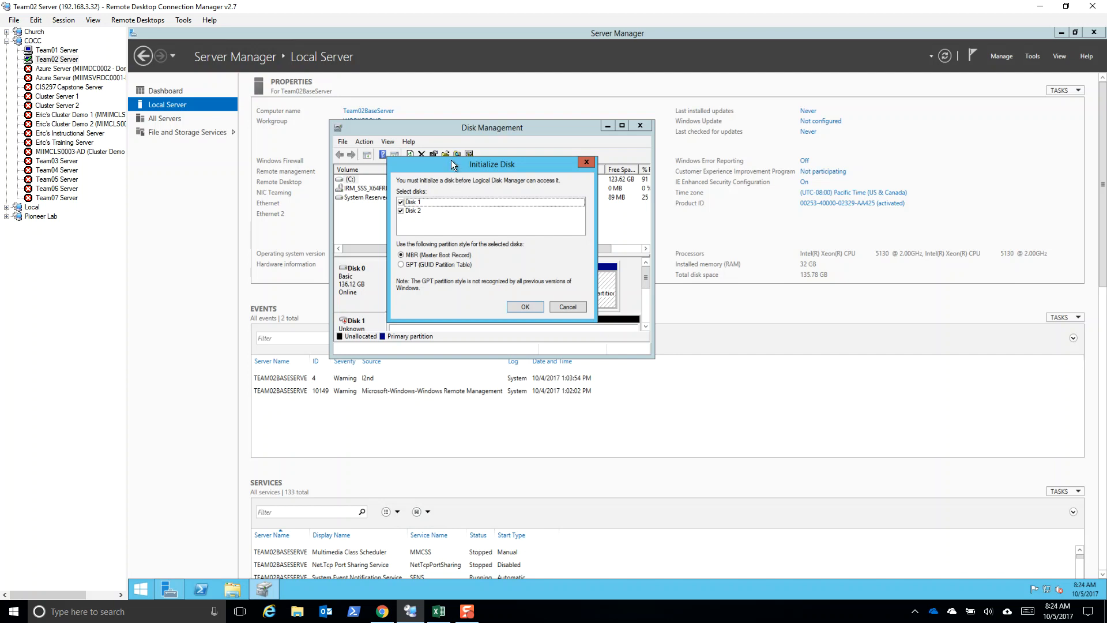
left_click_drag(456, 162, 447, 154)
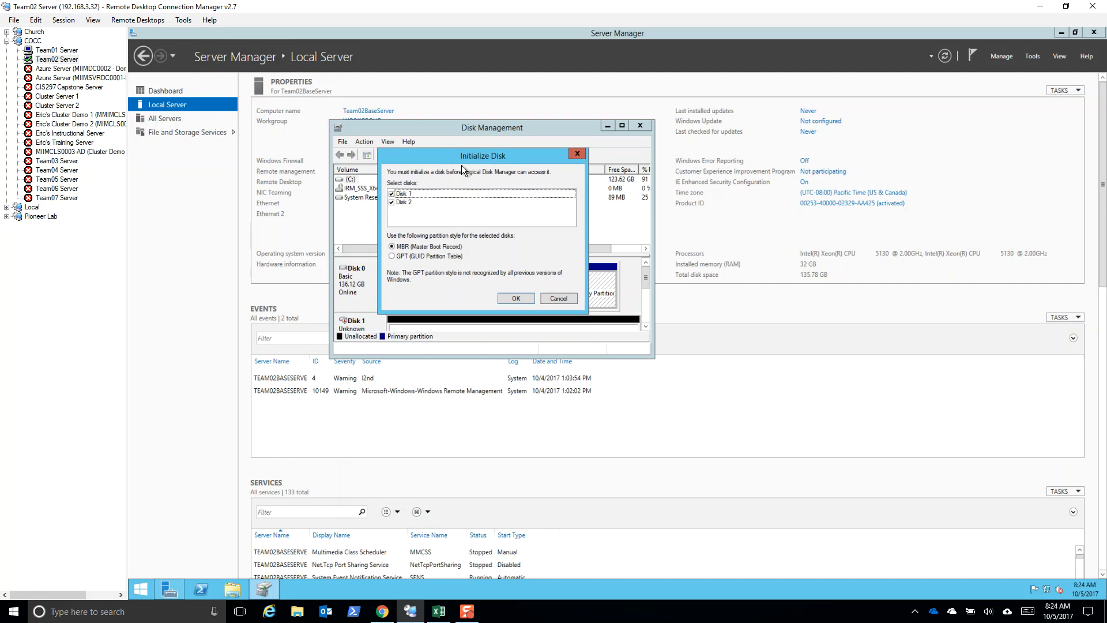
left_click(555, 297)
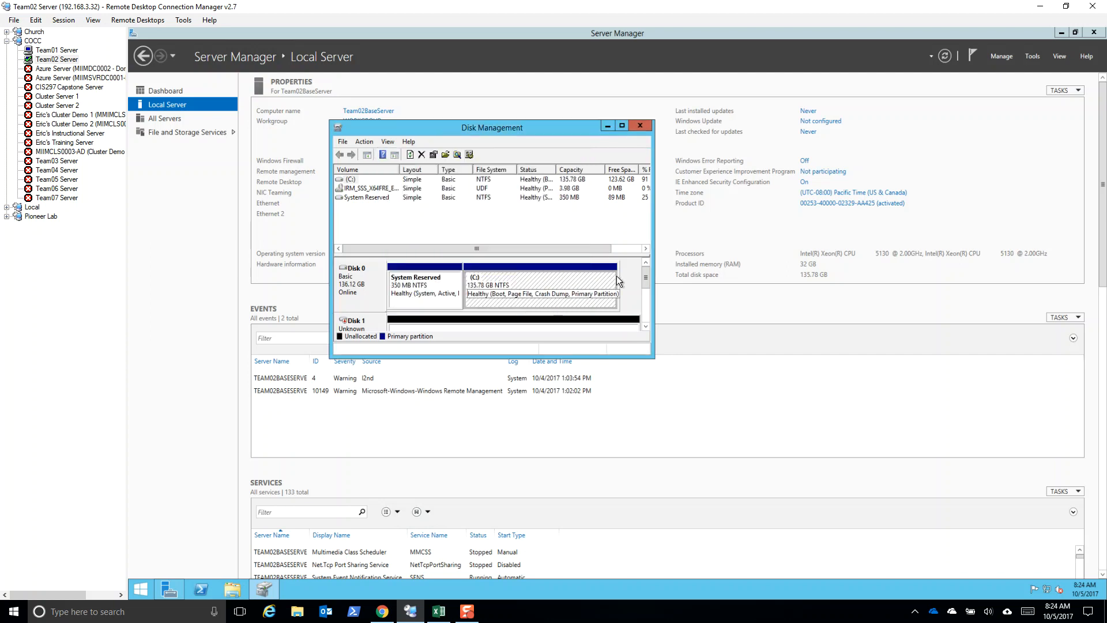
Enlarge the Disk Management window to examine the server's disks, and close it
mouse_move(646, 278)
left_mouse_down()
mouse_move(646, 297)
mouse_move(646, 282)
left_mouse_up()
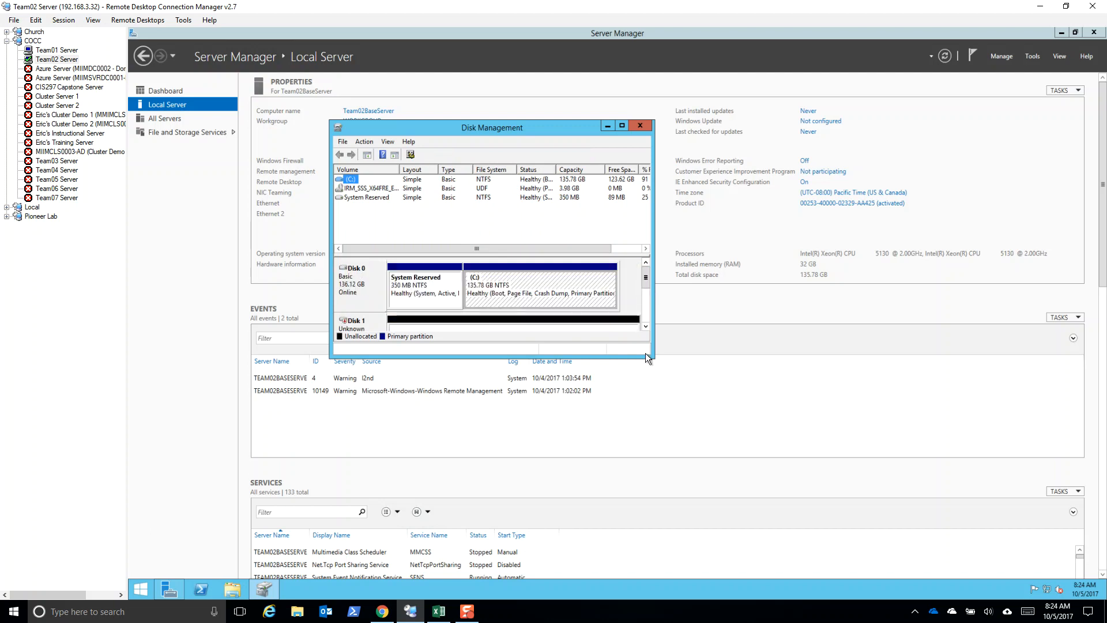
left_click_drag(658, 362, 807, 471)
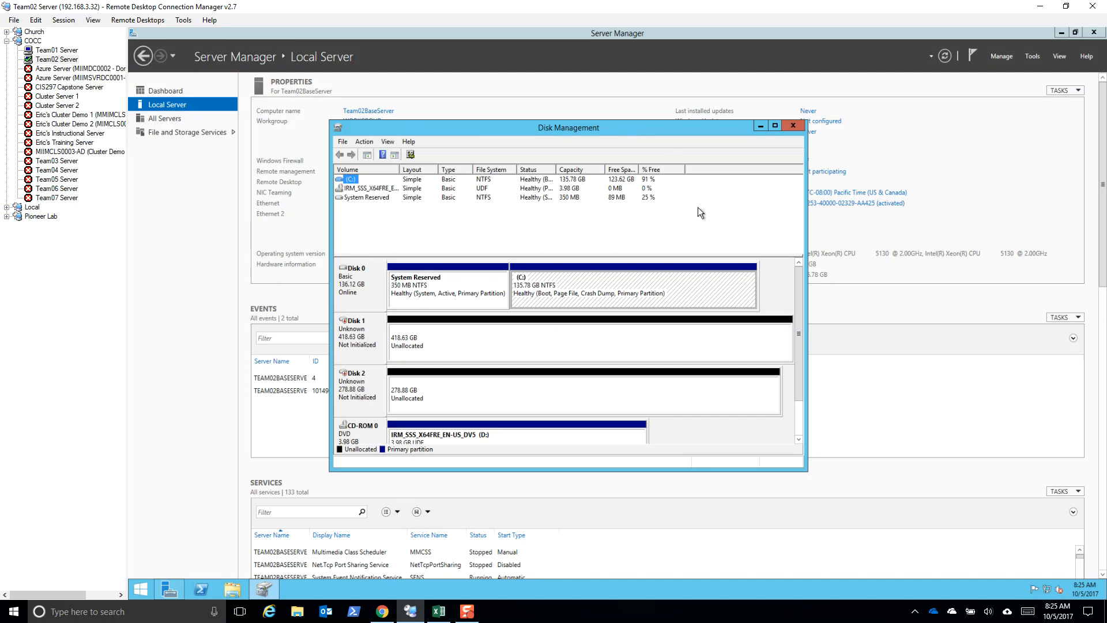
left_click(795, 127)
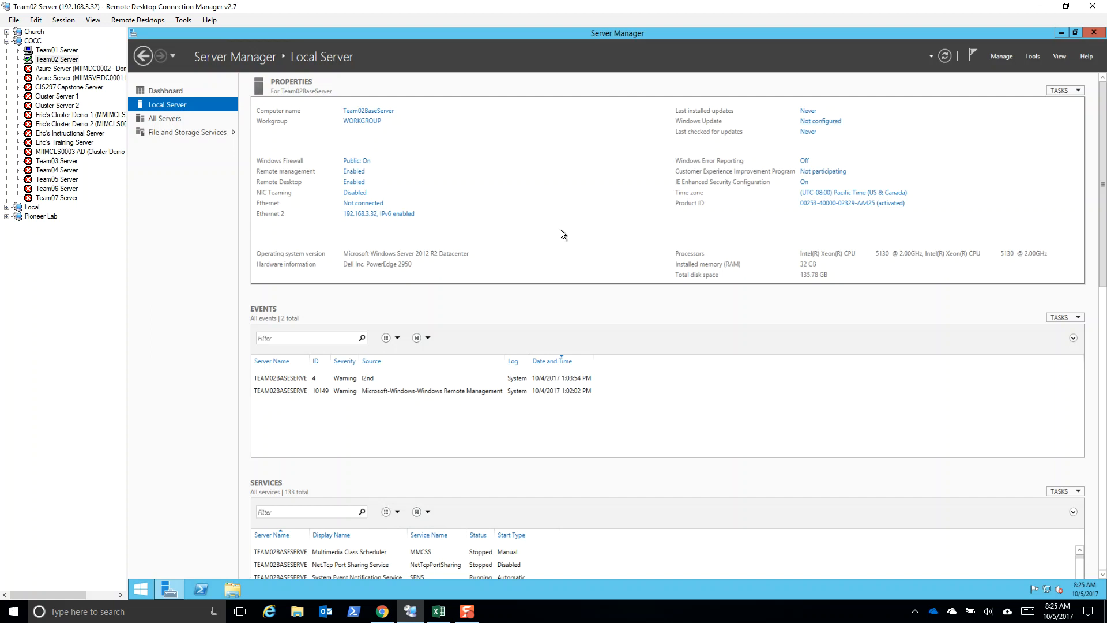
Reopen Disk Management on Team02 Server to bring back the disk initialization prompt, and enlarge its window
left_click(140, 588)
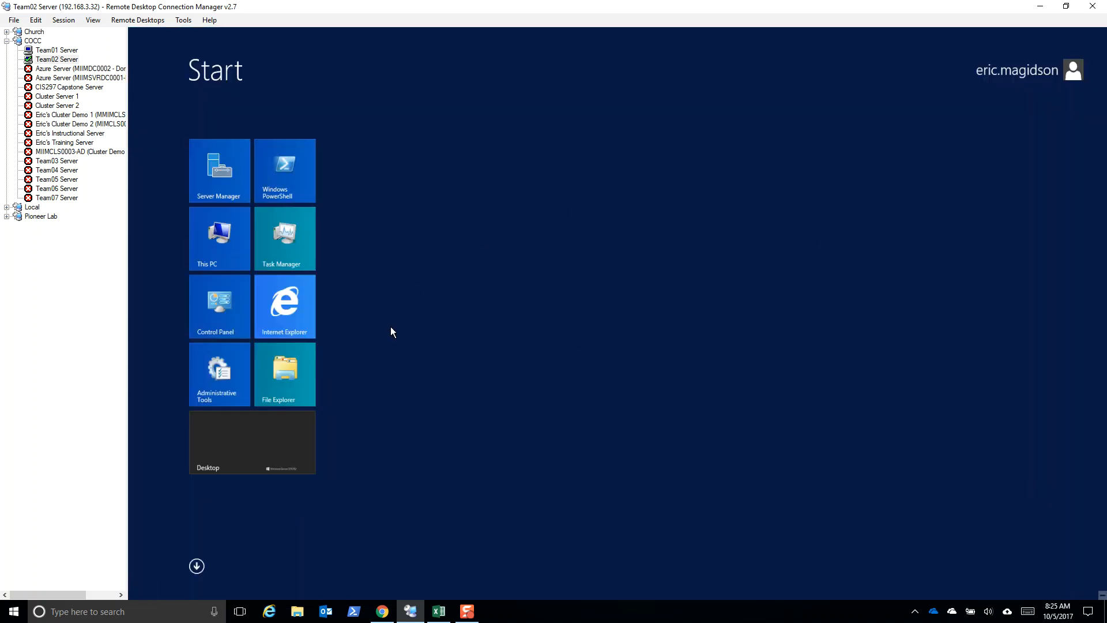
type("disk partitions")
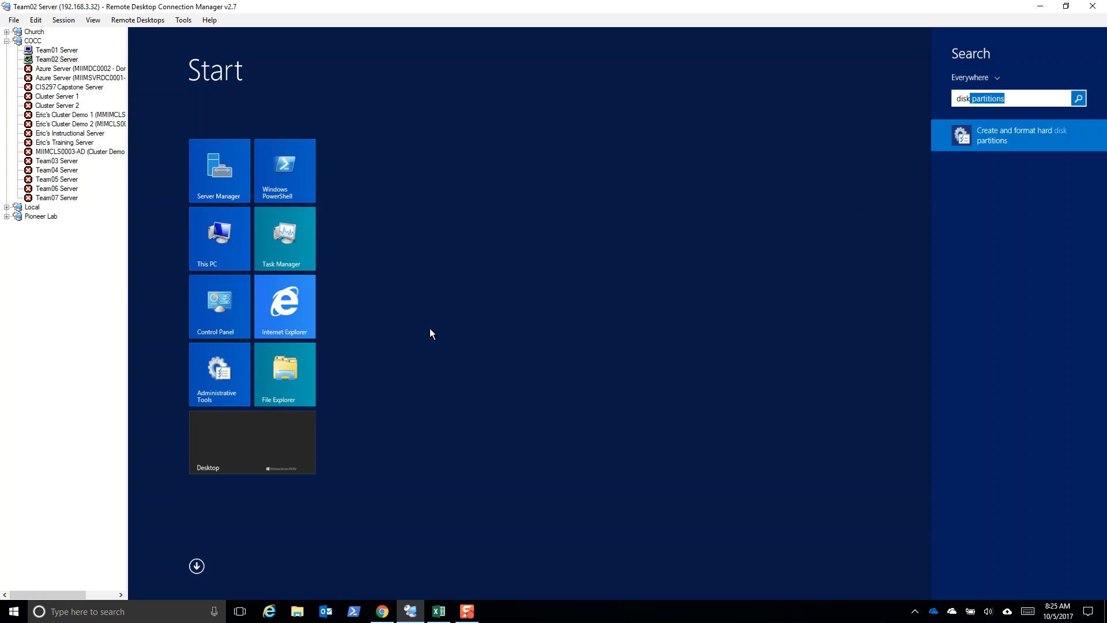
left_click(1008, 137)
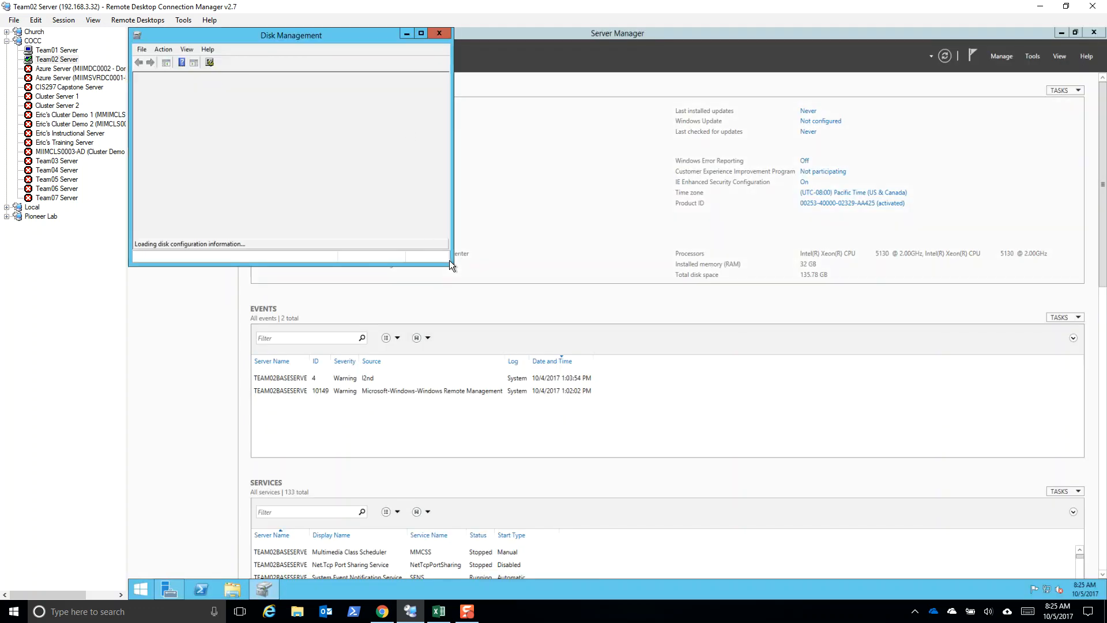
left_click_drag(453, 267, 565, 365)
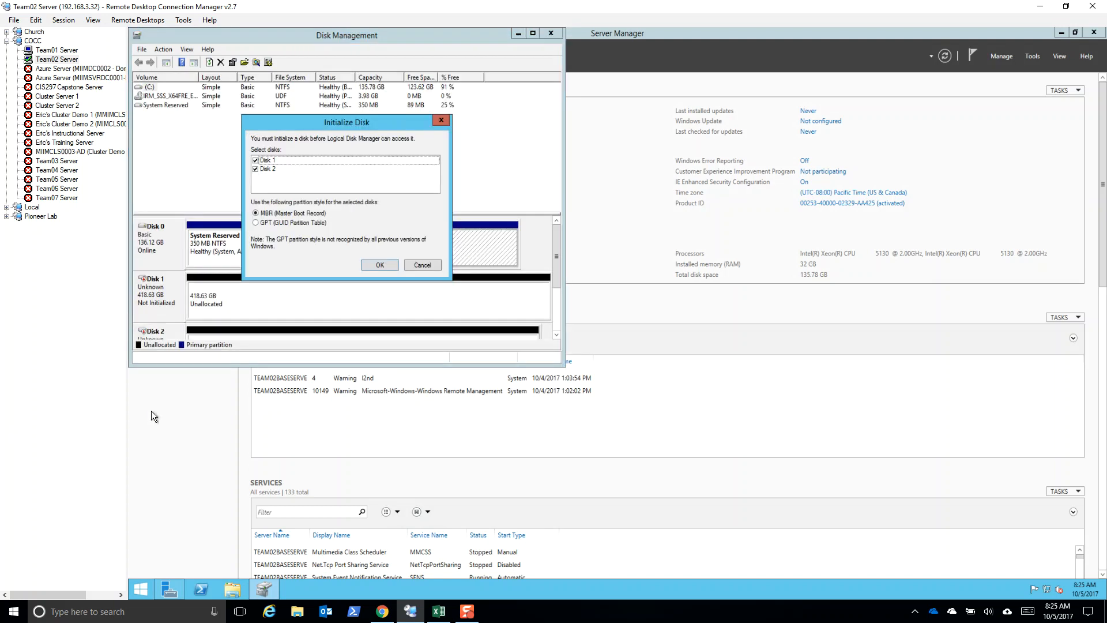
Capture the Disk Management window with its Initialize Disk dialog in the local Snipping Tool, and close the tool
left_click(121, 612)
type("snipp")
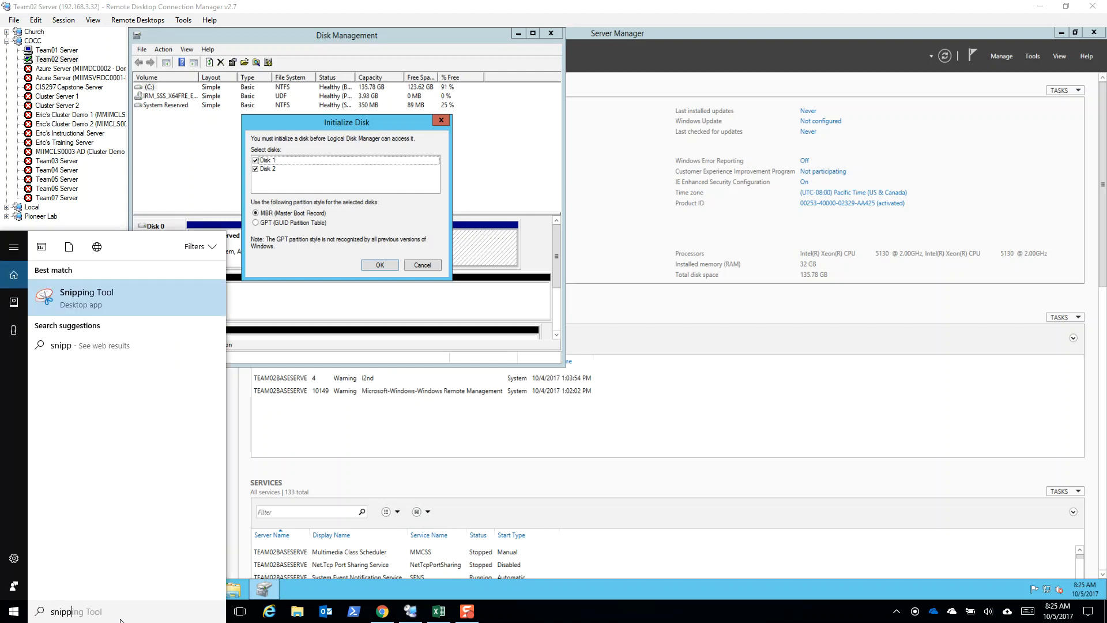
left_click(147, 301)
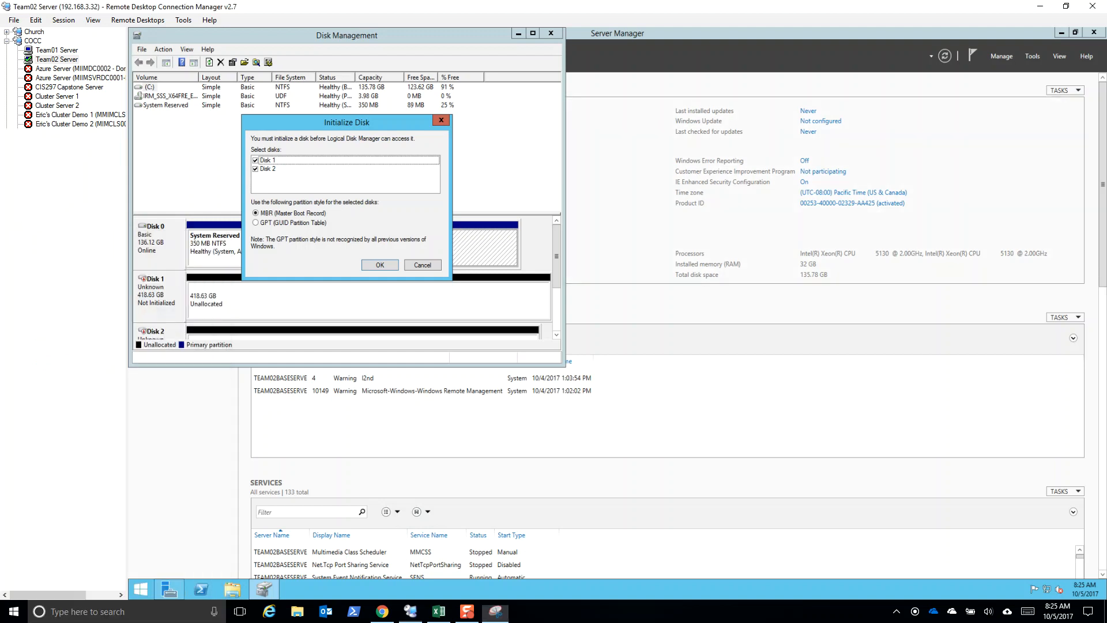
left_click_drag(128, 29, 565, 365)
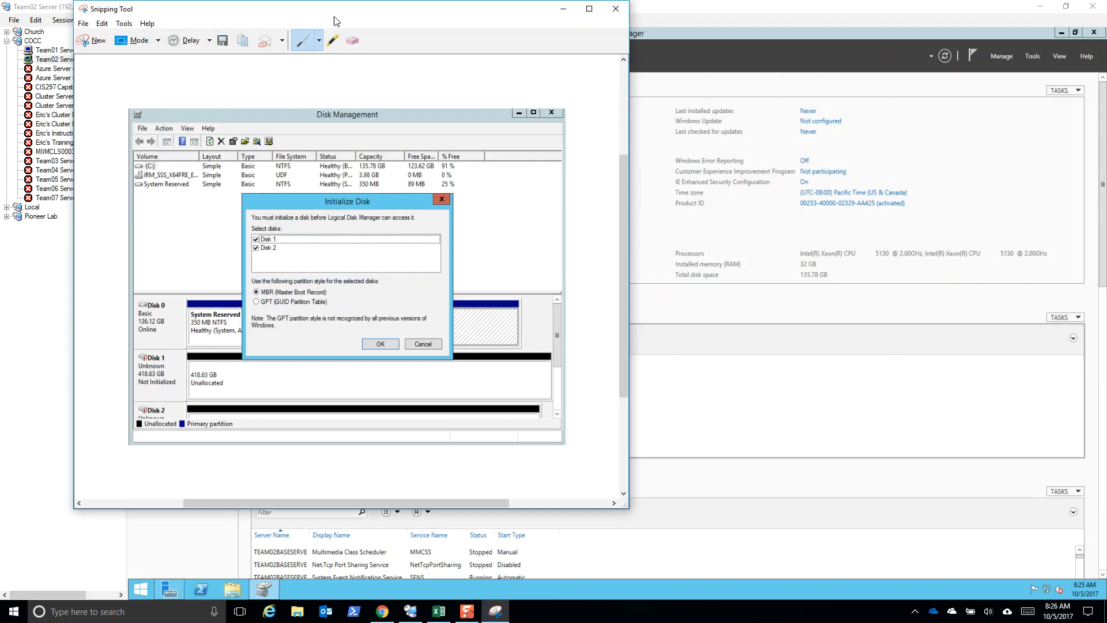
left_click_drag(342, 8, 618, 63)
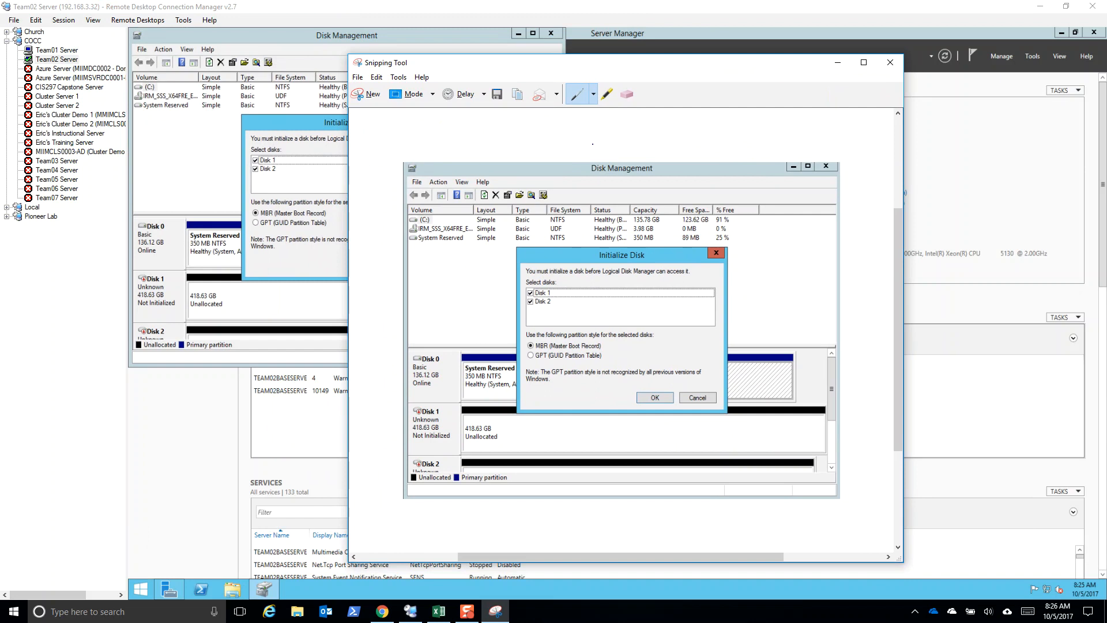
left_click(890, 65)
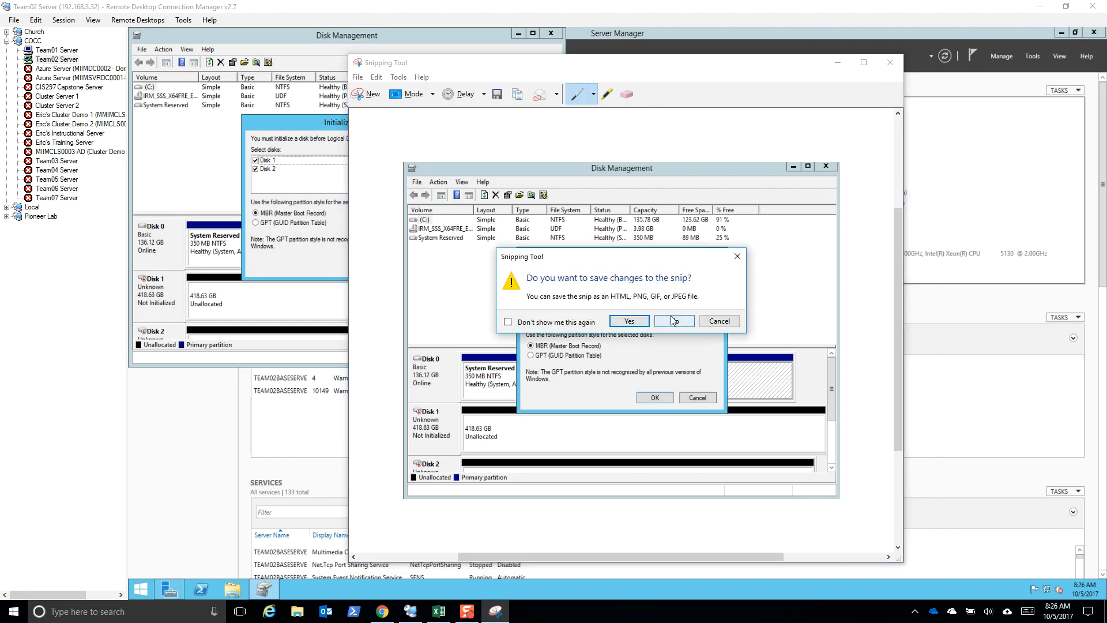